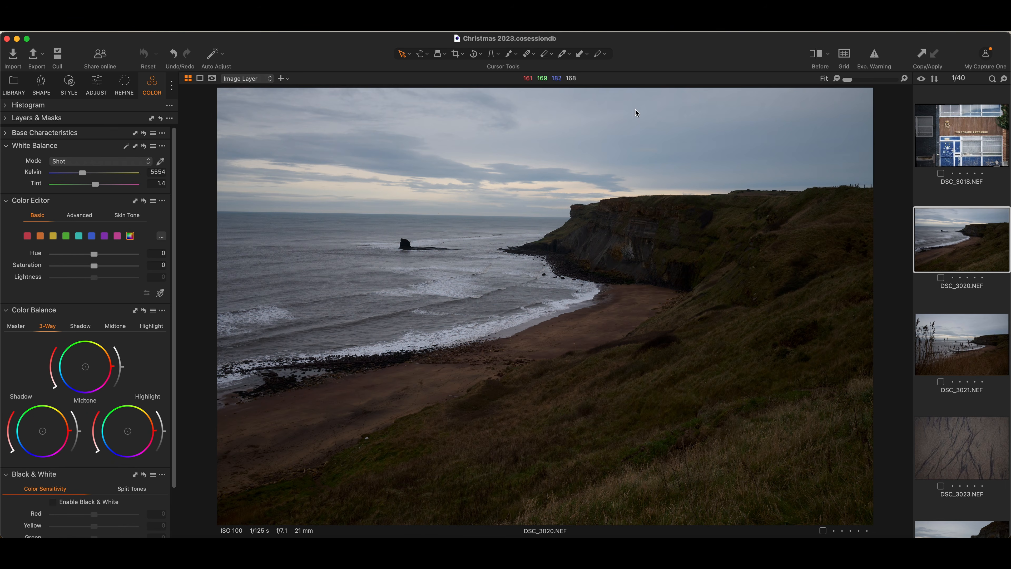
# Step: Straighten the photo along the sea horizon with the Straighten tool
pyautogui.click(474, 56)
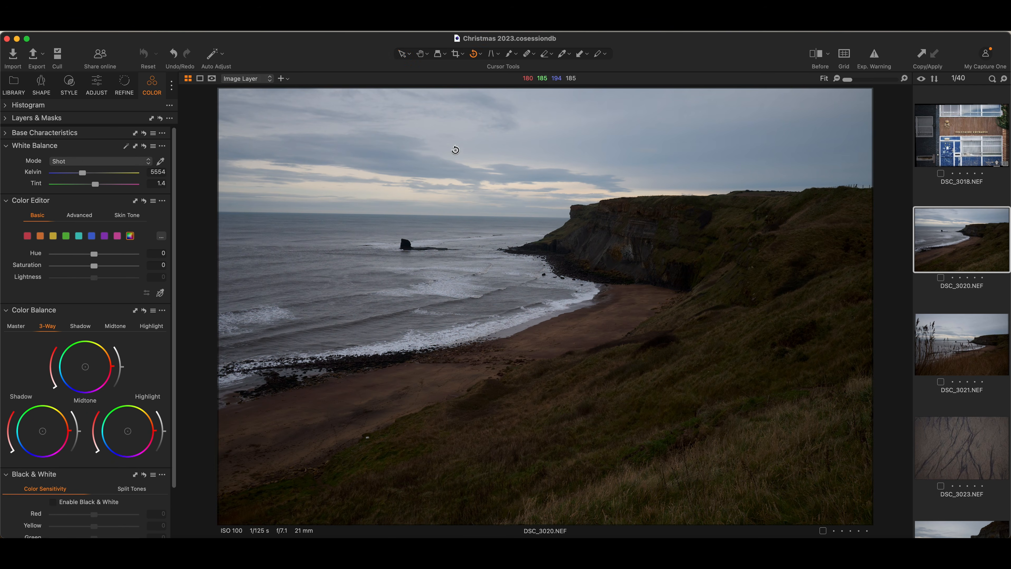
pyautogui.moveTo(253, 212); pyautogui.dragTo(529, 215)
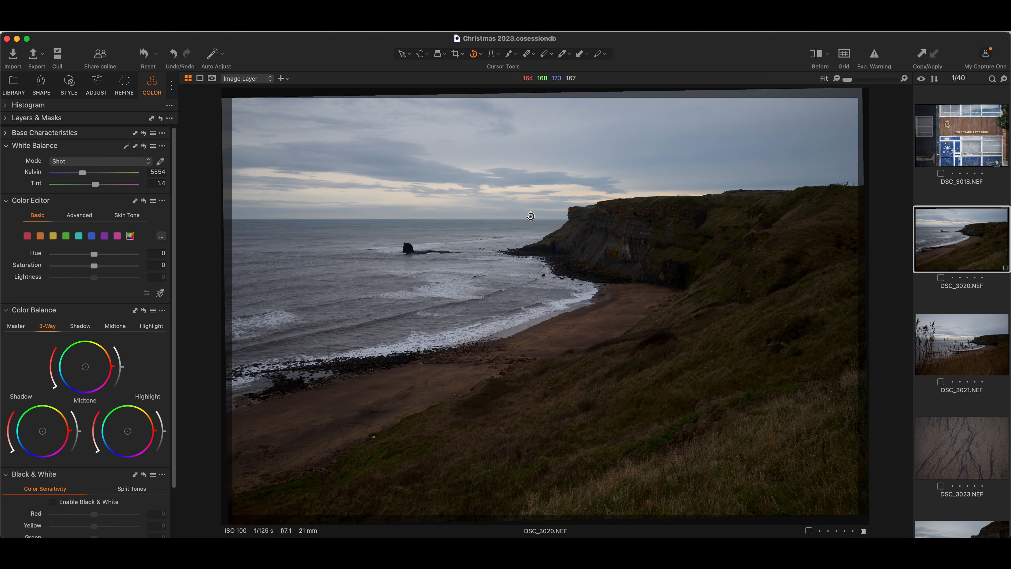
pyautogui.click(403, 55)
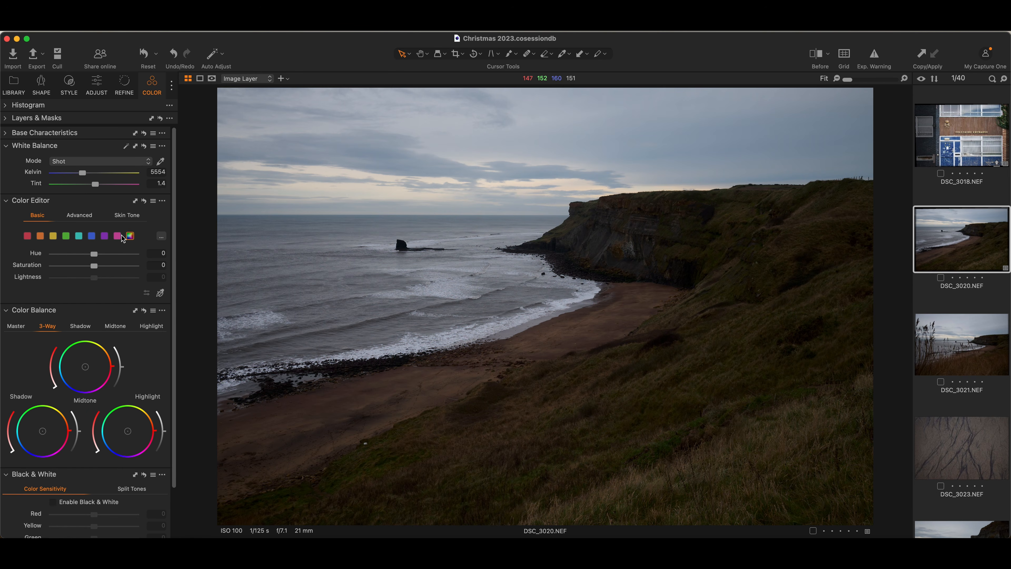
# Step: Try desaturating the whole photo with the Color Editor Saturation at -80, and reset it
pyautogui.moveTo(93, 268); pyautogui.dragTo(43, 270)
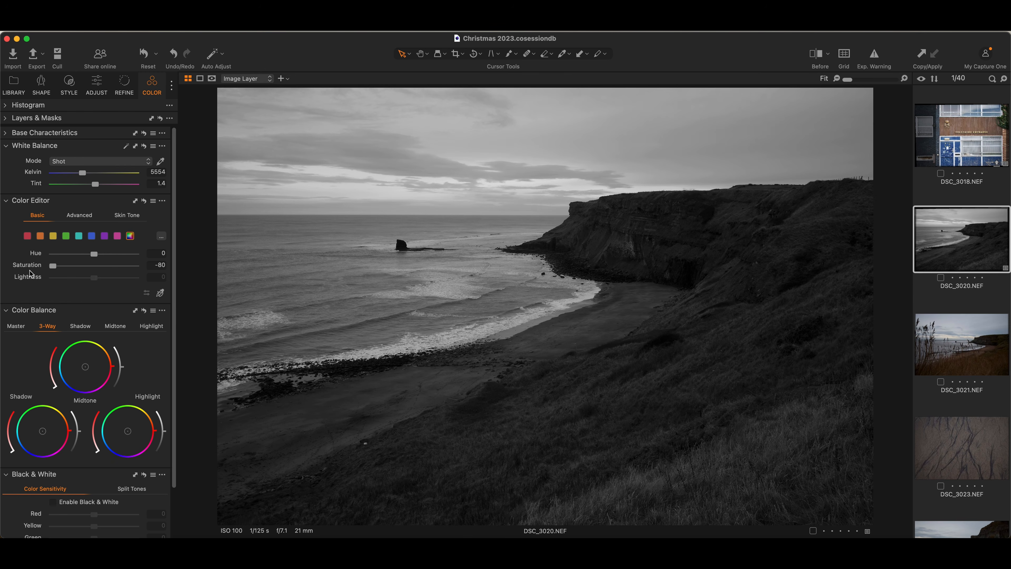
pyautogui.doubleClick(53, 266)
# Step: Enable Black & White conversion for the photo
pyautogui.scroll(-3, 75, 322)
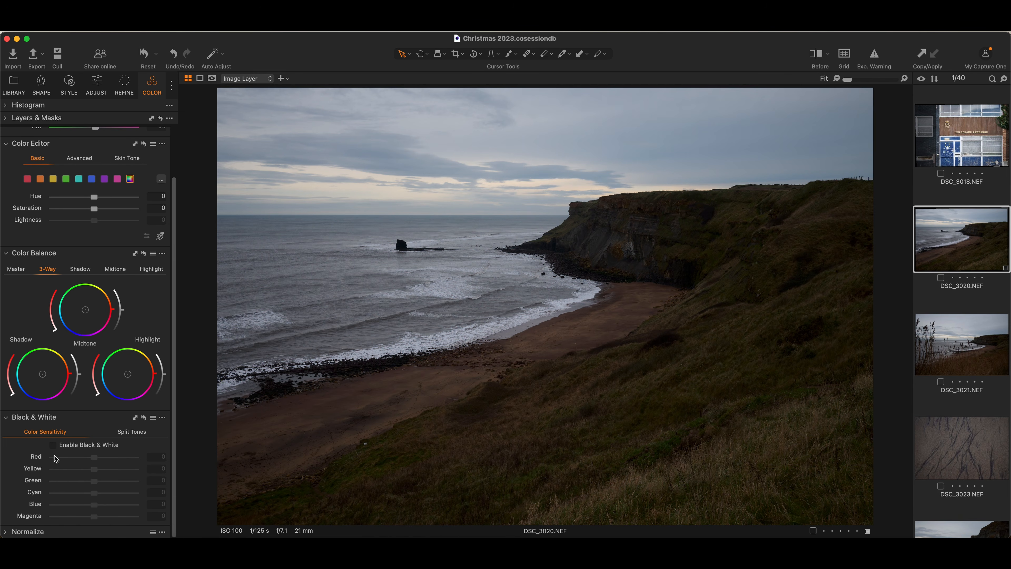
pyautogui.click(54, 446)
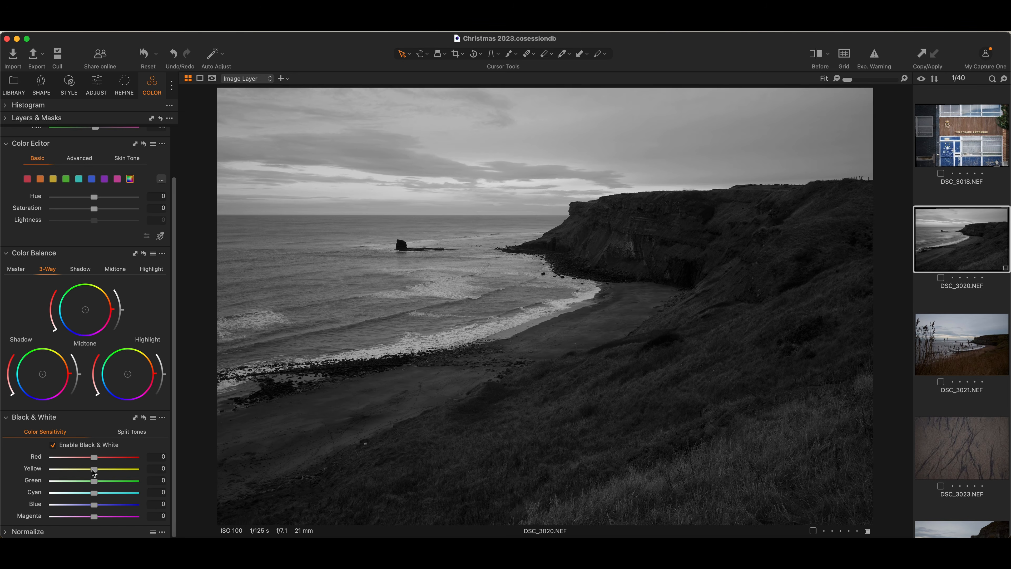
# Step: Try the black-and-white Yellow sensitivity at its extremes of 100 and -100, and reset it
pyautogui.moveTo(94, 472); pyautogui.dragTo(189, 469)
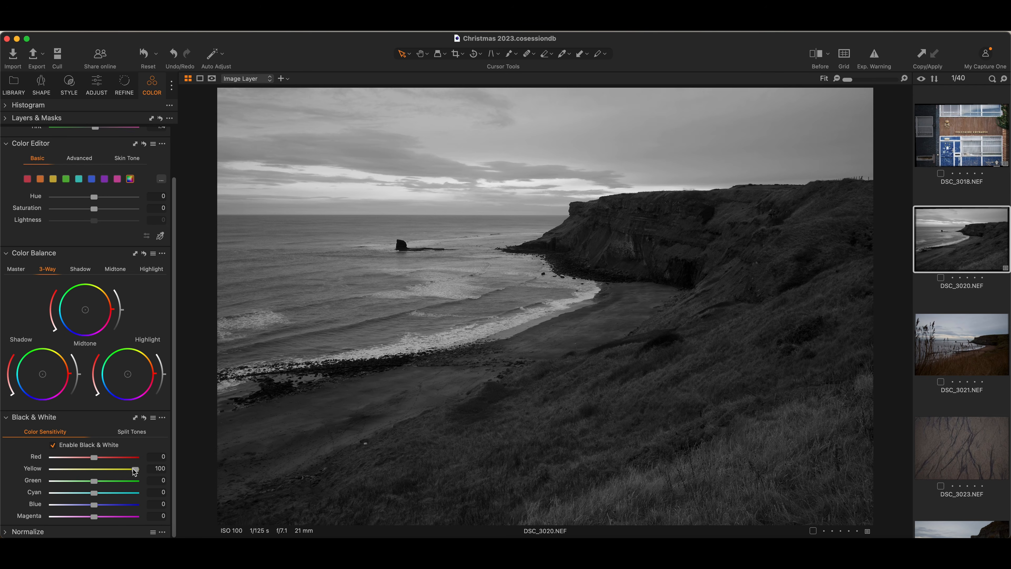
pyautogui.moveTo(133, 469); pyautogui.dragTo(32, 471)
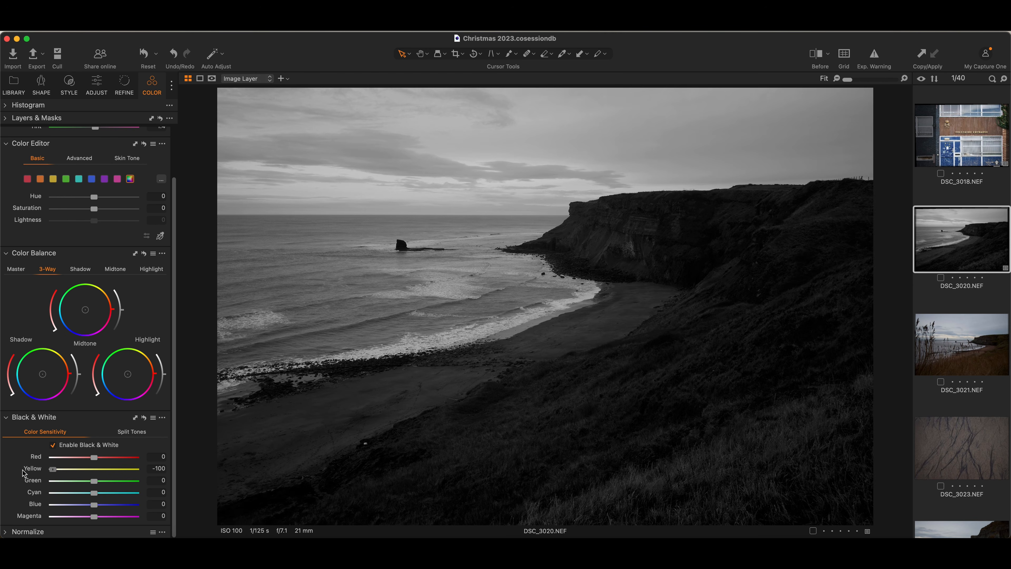
pyautogui.doubleClick(53, 469)
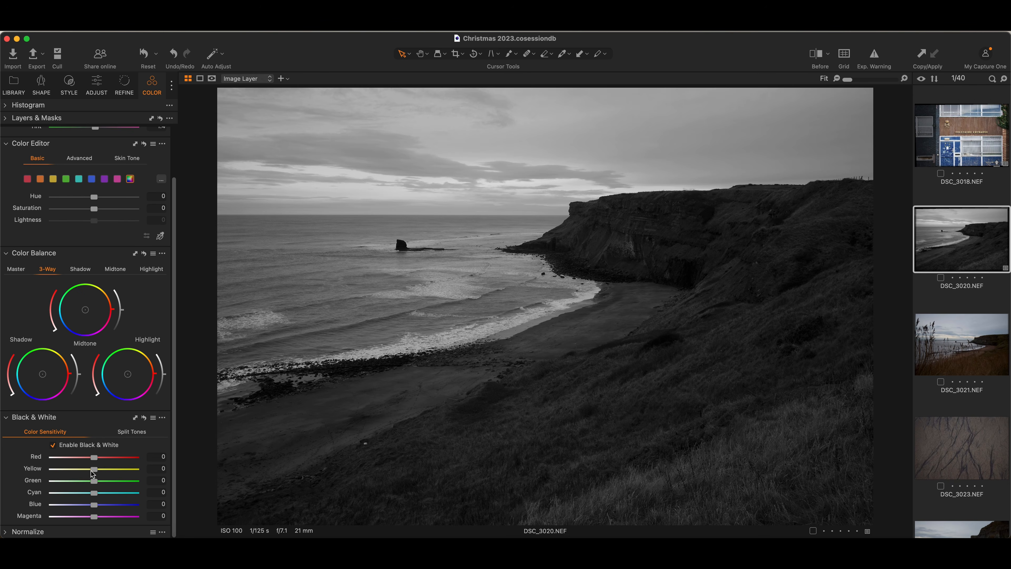
# Step: Brighten the land tones by setting the black-and-white sensitivity to Yellow 61, Green 66 and Red 81
pyautogui.moveTo(94, 469); pyautogui.dragTo(110, 472)
pyautogui.moveTo(95, 480); pyautogui.dragTo(120, 482)
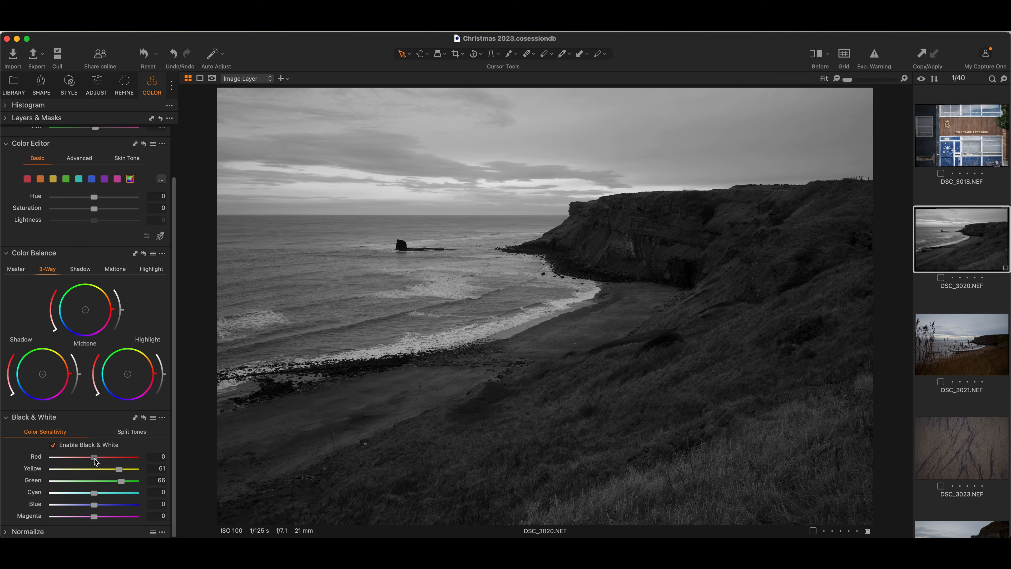
pyautogui.moveTo(95, 461); pyautogui.dragTo(134, 462)
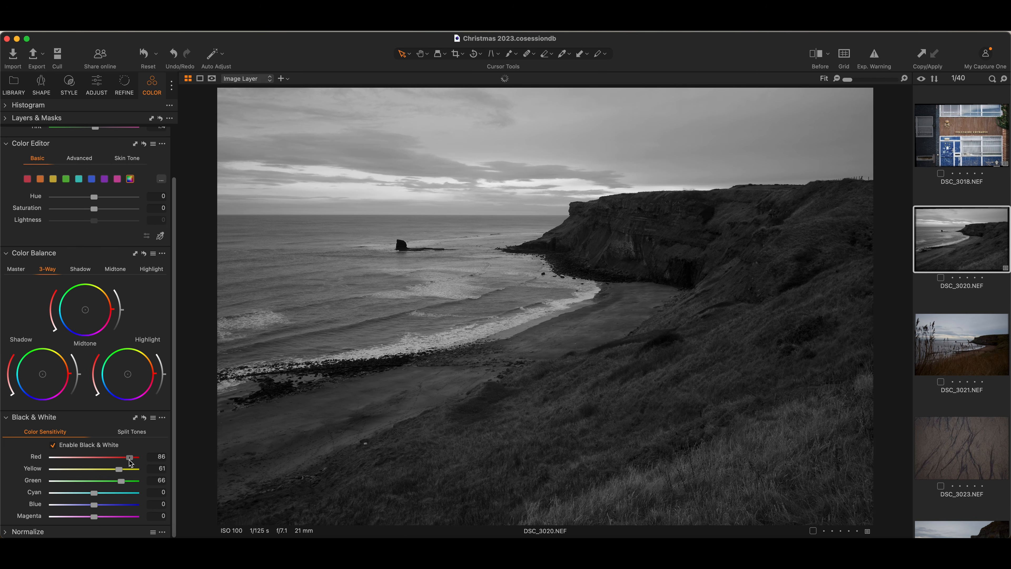
pyautogui.moveTo(134, 462); pyautogui.dragTo(127, 464)
# Step: Darken the sky and sea tones by setting Blue sensitivity to -85 and Cyan to -67
pyautogui.moveTo(94, 505); pyautogui.dragTo(59, 506)
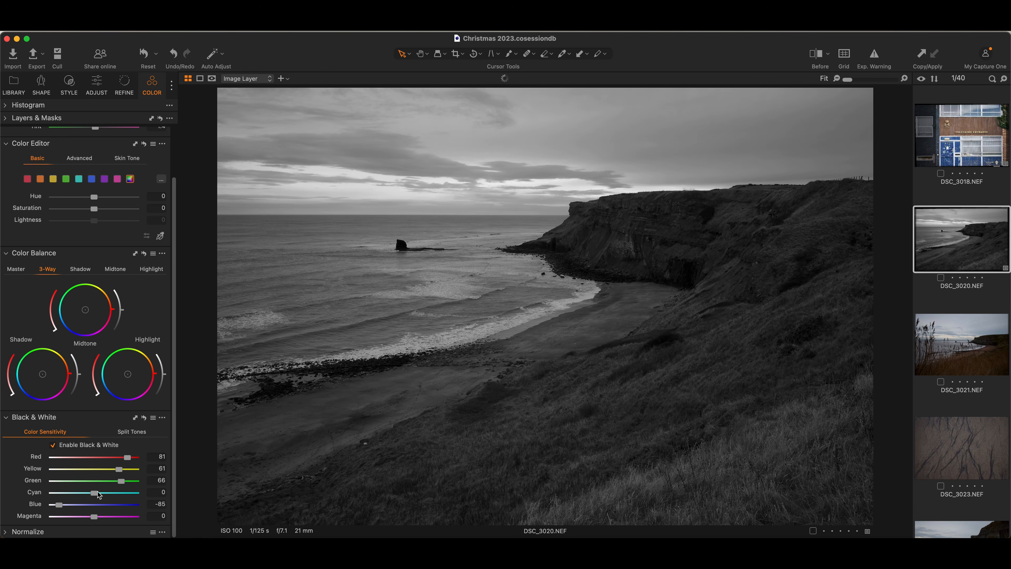
pyautogui.moveTo(95, 493); pyautogui.dragTo(70, 493)
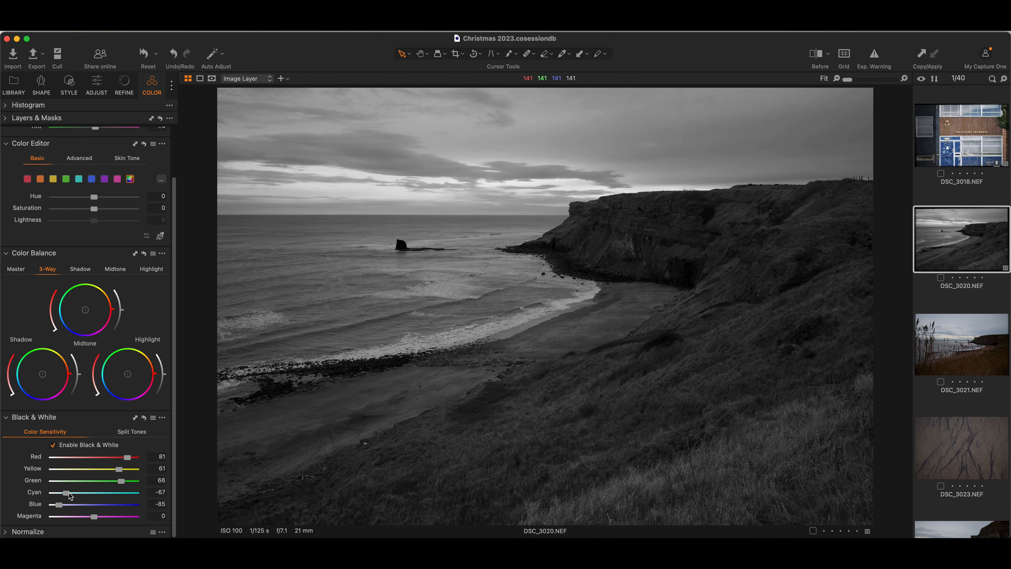
pyautogui.moveTo(92, 517)
pyautogui.mouseDown()
pyautogui.moveTo(126, 517)
pyautogui.moveTo(68, 516)
pyautogui.moveTo(128, 516)
pyautogui.moveTo(94, 517)
pyautogui.mouseUp()
# Step: Set the exposure Contrast to 18 and expand the Histogram
pyautogui.click(94, 93)
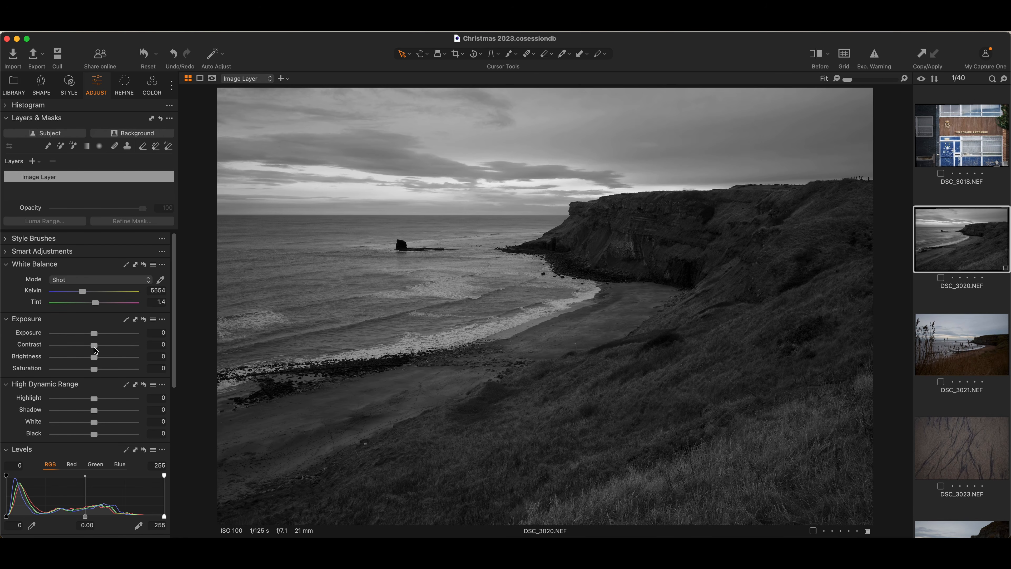
pyautogui.moveTo(96, 350); pyautogui.dragTo(110, 350)
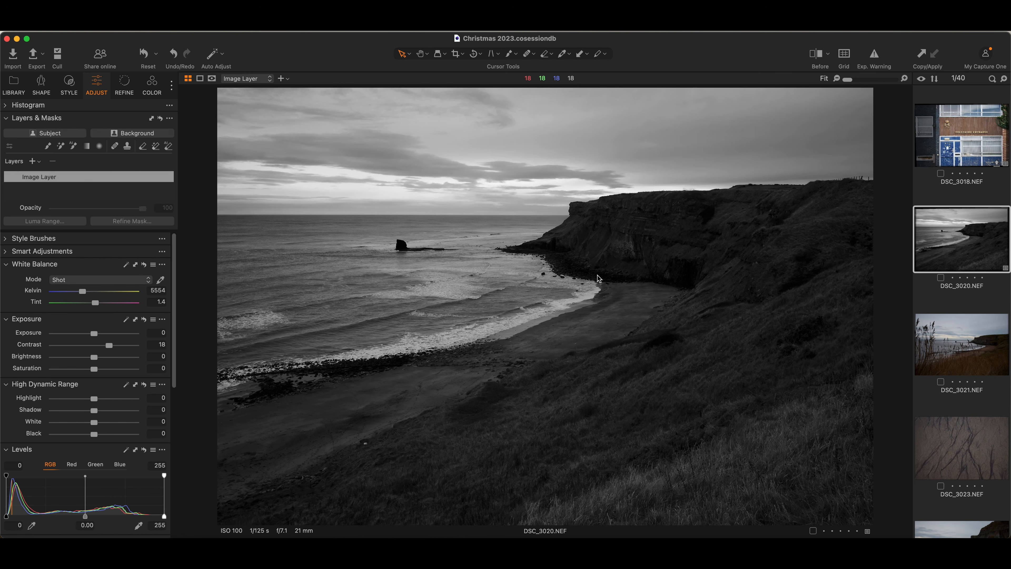
pyautogui.click(7, 106)
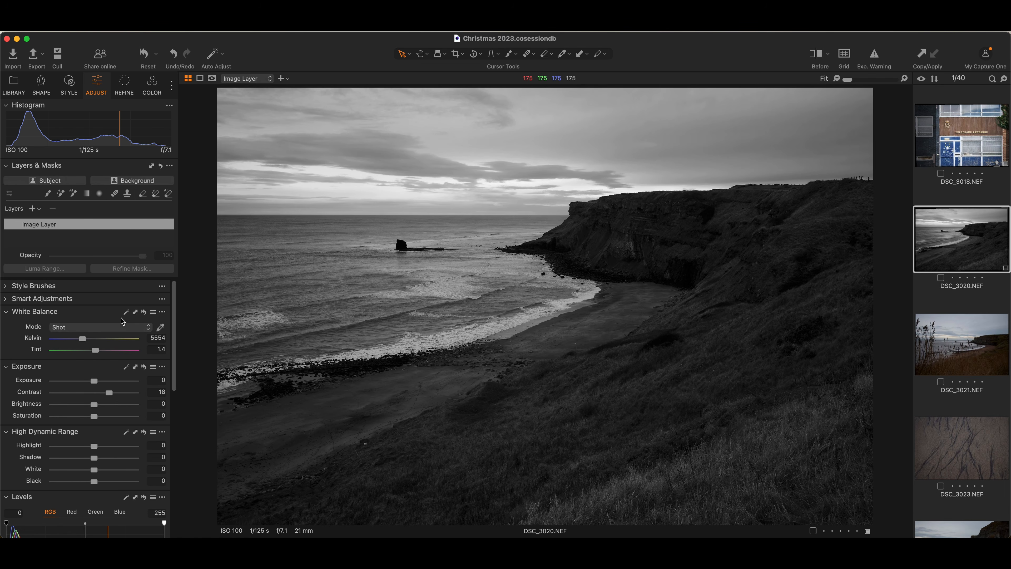
# Step: Set the High Dynamic Range values to Shadow 16, White 15 and Black about -6
pyautogui.moveTo(94, 458); pyautogui.dragTo(101, 458)
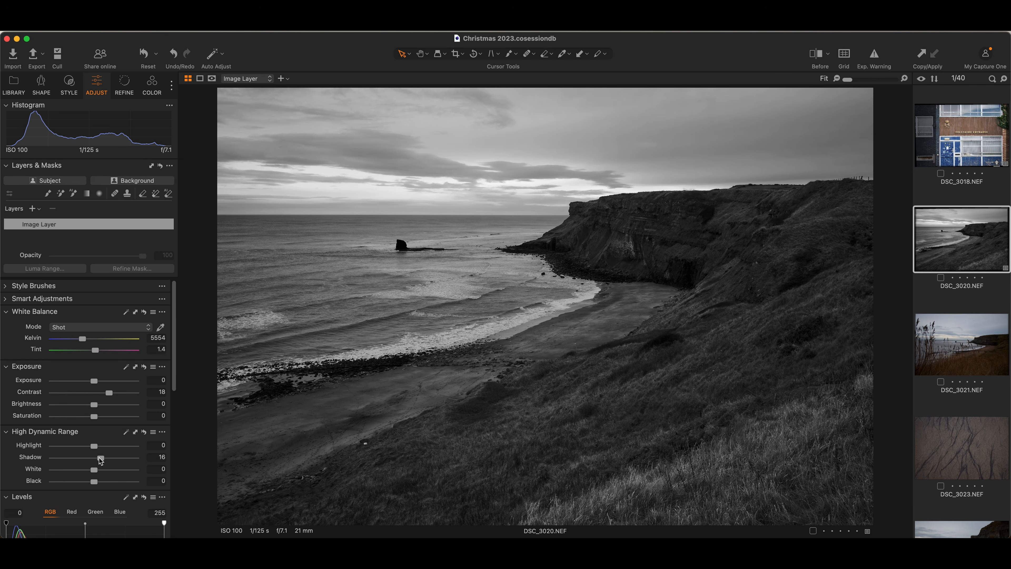
pyautogui.scroll(-1, 100, 461)
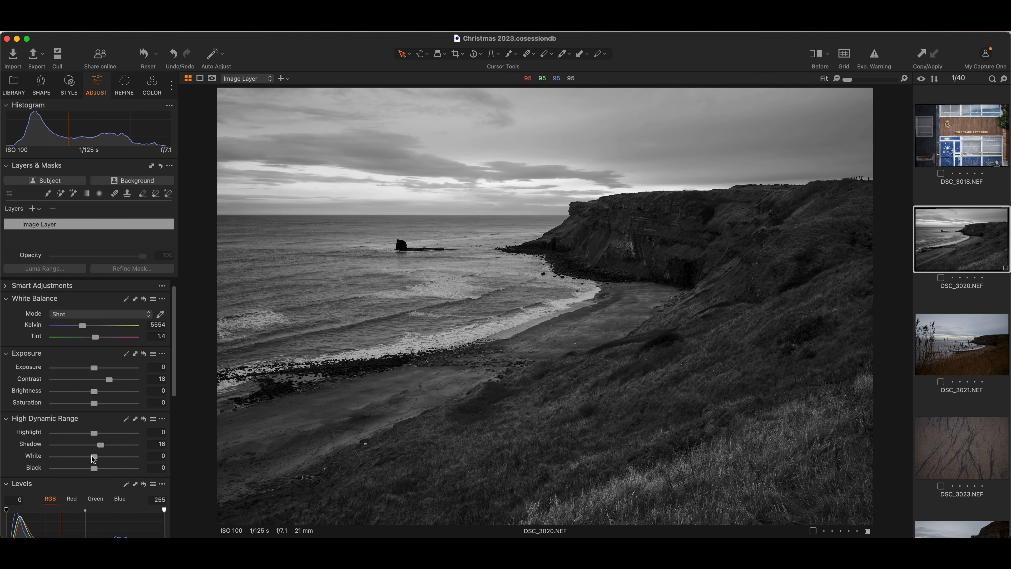
pyautogui.moveTo(94, 460); pyautogui.dragTo(55, 470)
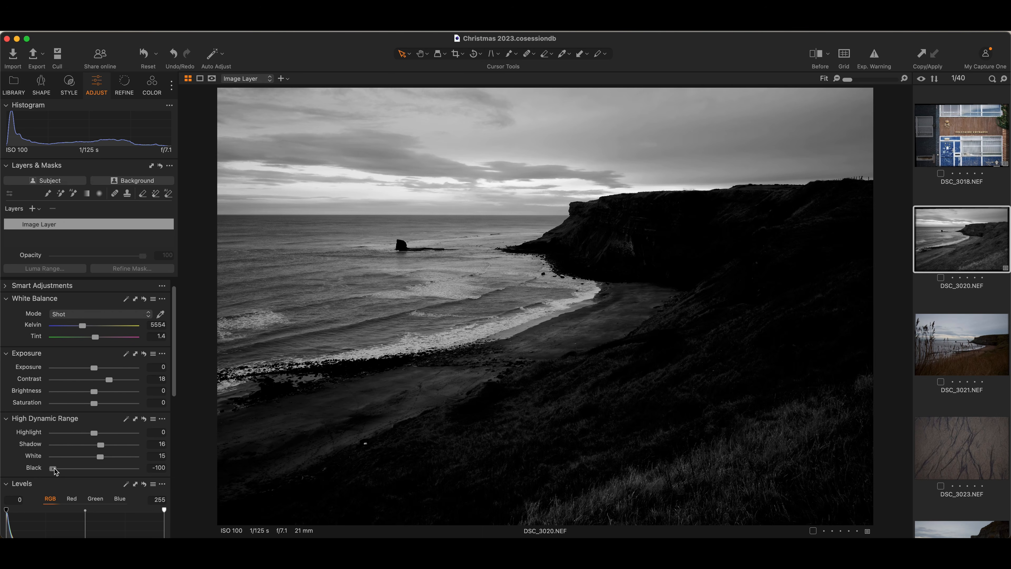
pyautogui.doubleClick(54, 470)
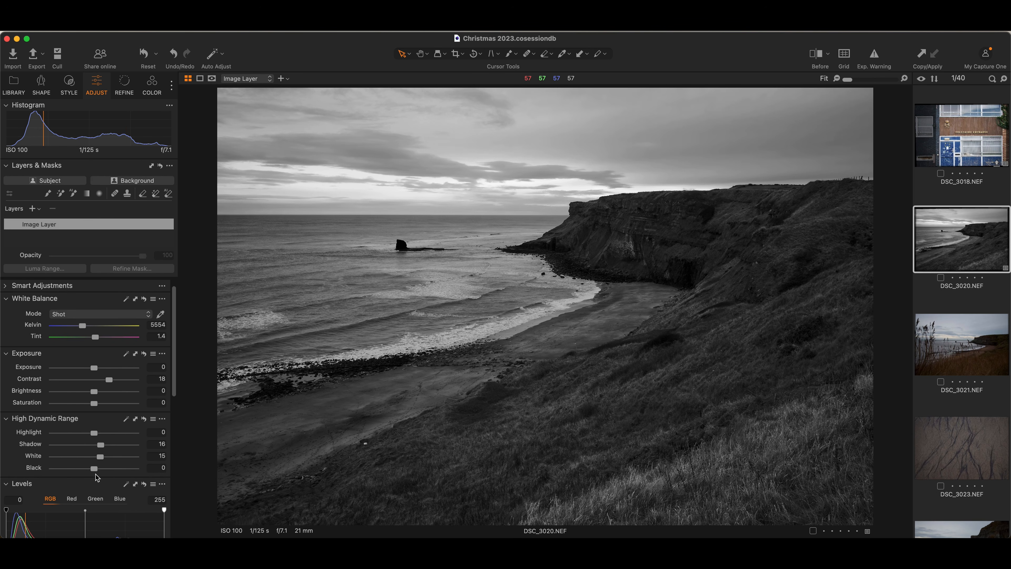
pyautogui.moveTo(95, 469); pyautogui.dragTo(92, 470)
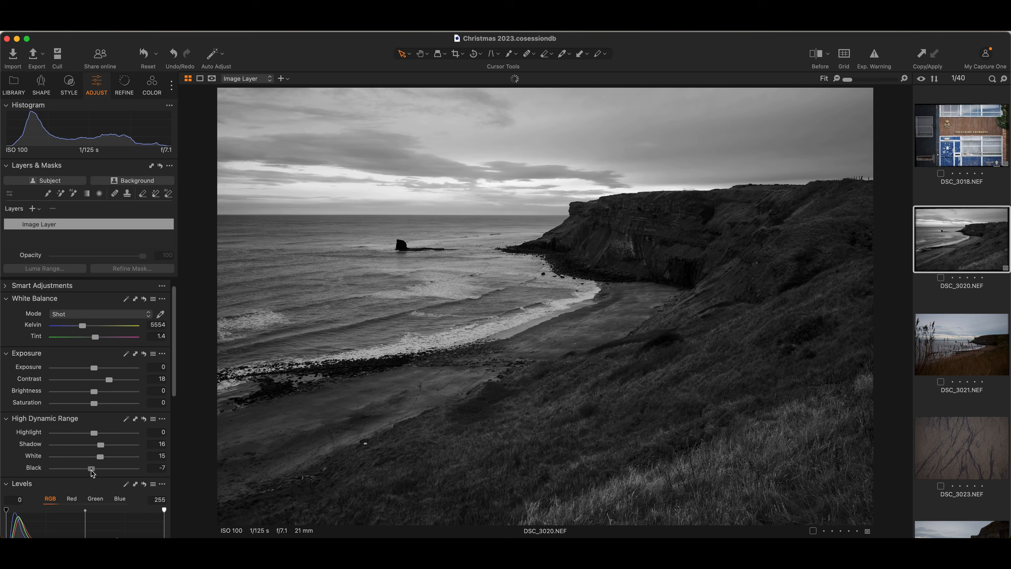
# Step: Apply the 5-point-AllChannels preset to the Curve with the Luma channel active
pyautogui.scroll(-1, 91, 471)
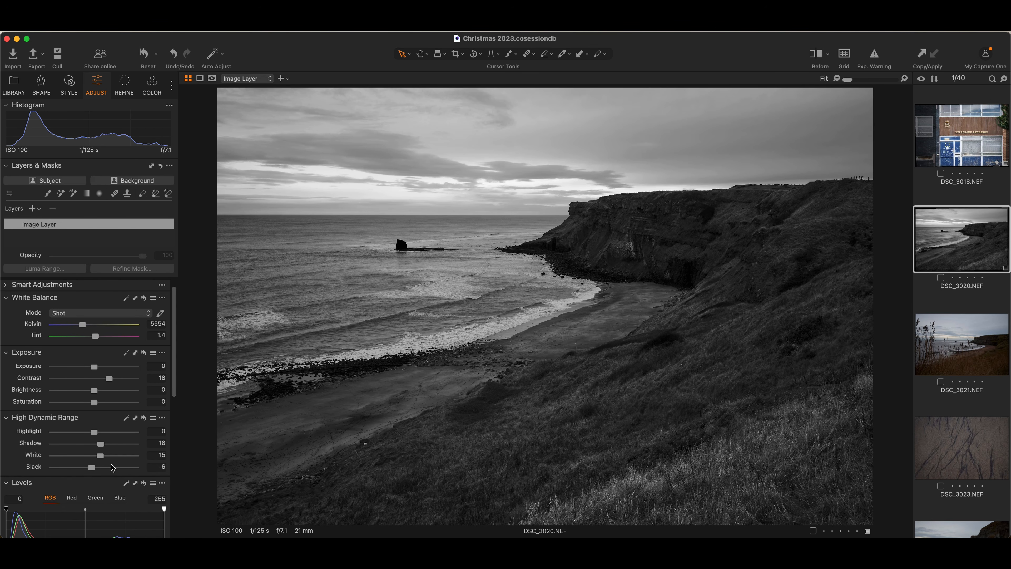
pyautogui.scroll(-10, 112, 467)
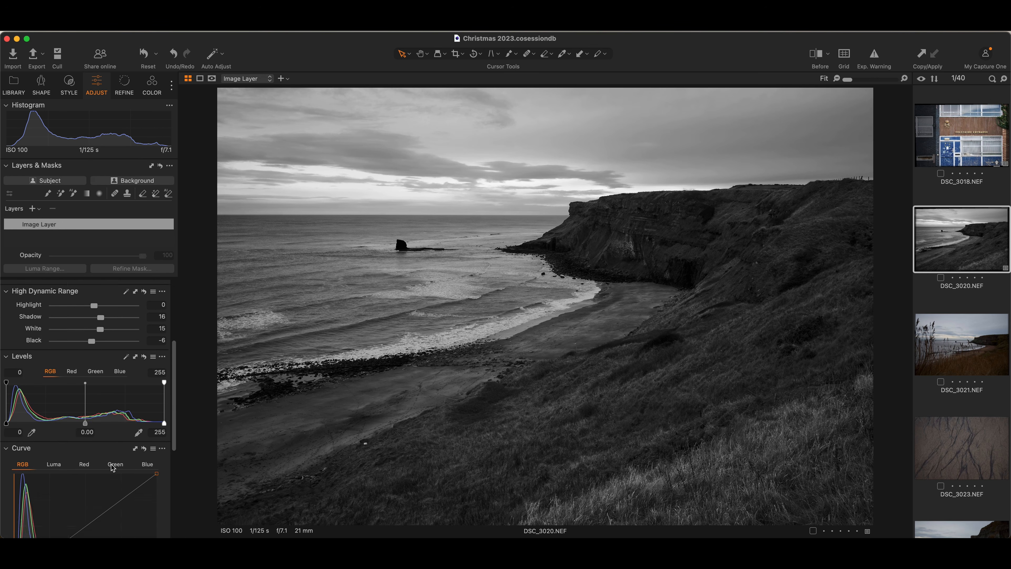
pyautogui.scroll(-3, 113, 466)
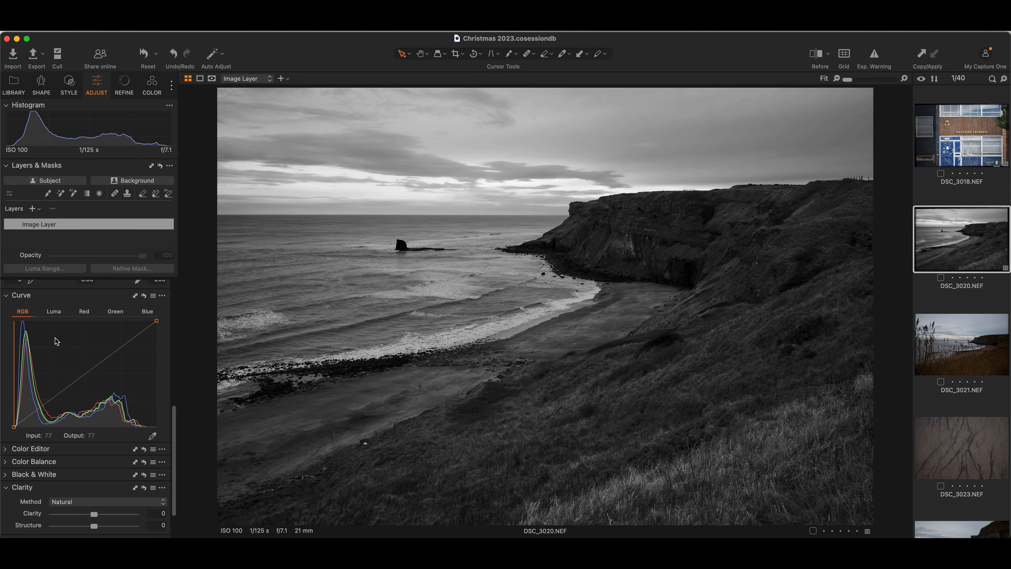
pyautogui.click(54, 312)
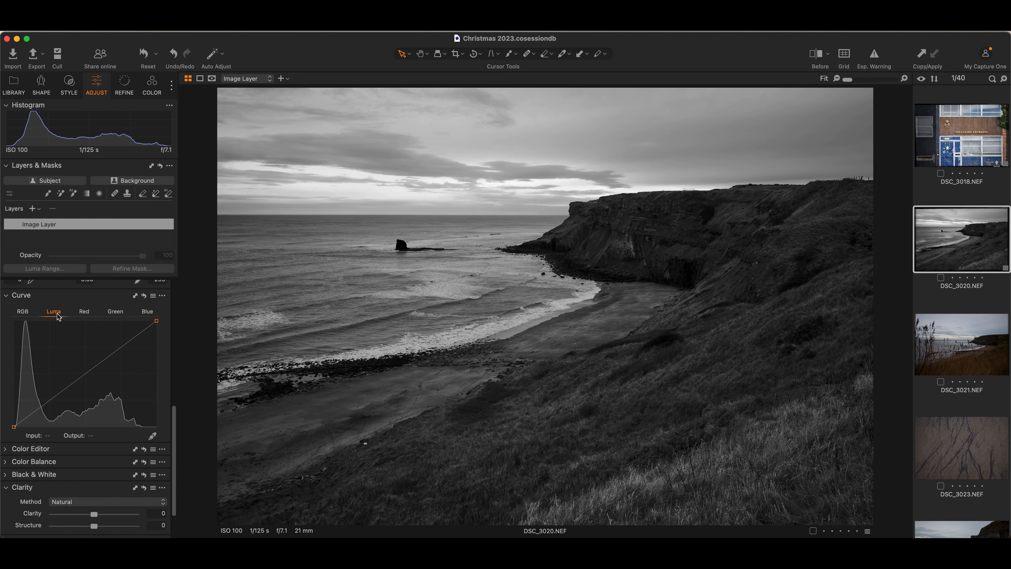
pyautogui.click(153, 298)
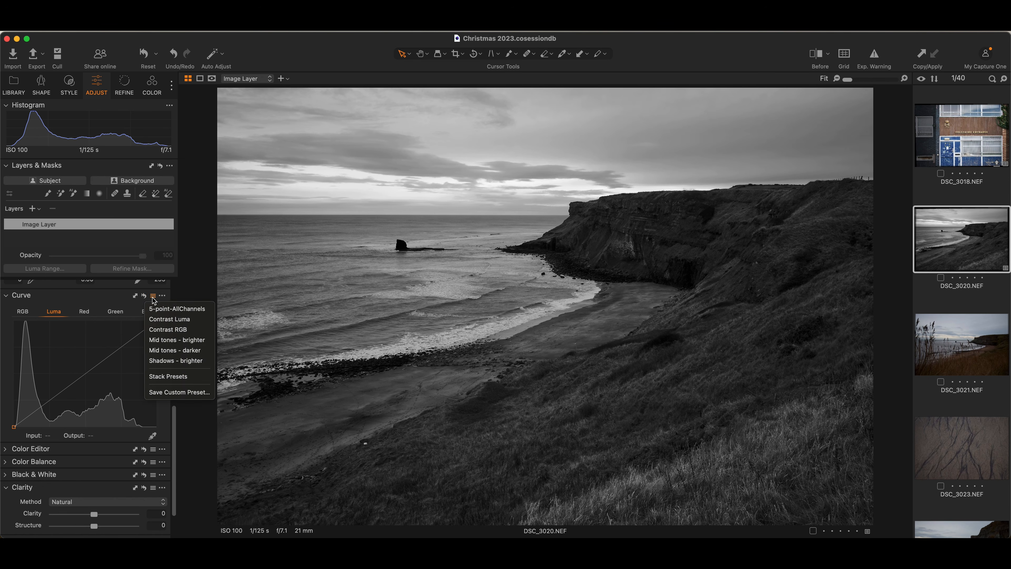
pyautogui.click(178, 310)
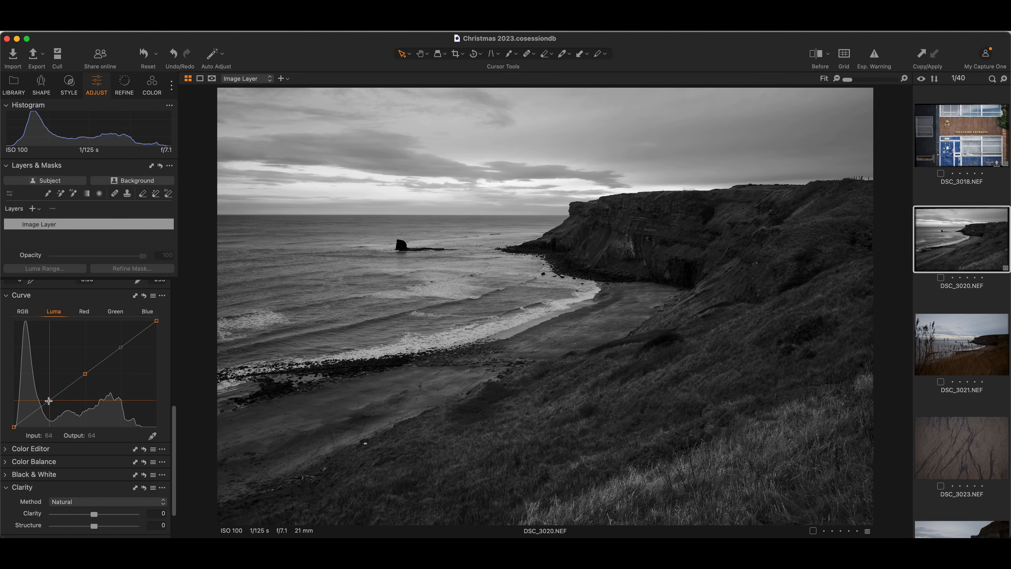
# Step: Lift the Luma curve's shadow point to about 62/80 and move its highlight point to Input 186, Output 200
pyautogui.moveTo(49, 401); pyautogui.dragTo(48, 393)
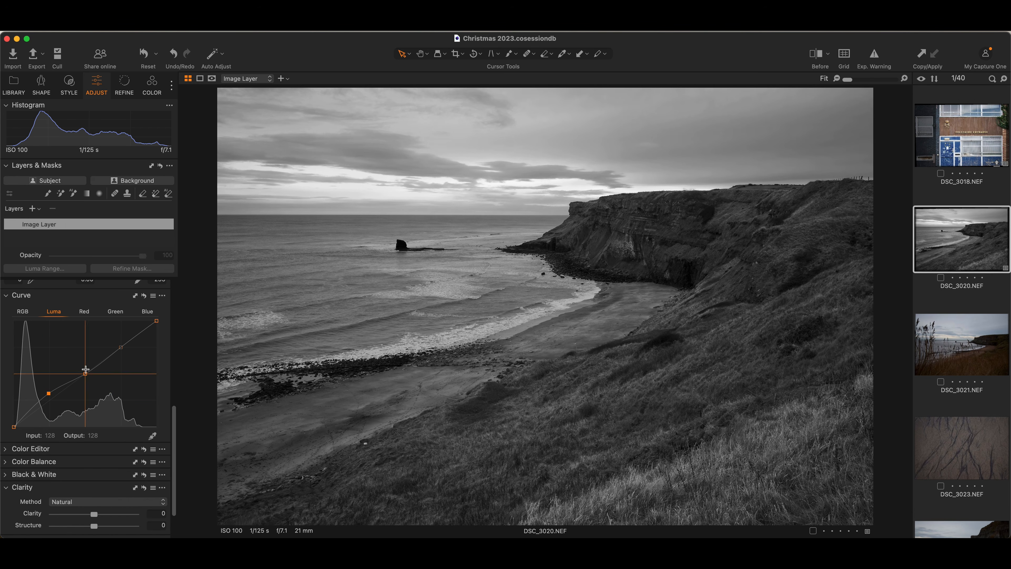
pyautogui.moveTo(85, 373)
pyautogui.mouseDown()
pyautogui.moveTo(83, 363)
pyautogui.moveTo(84, 373)
pyautogui.mouseUp()
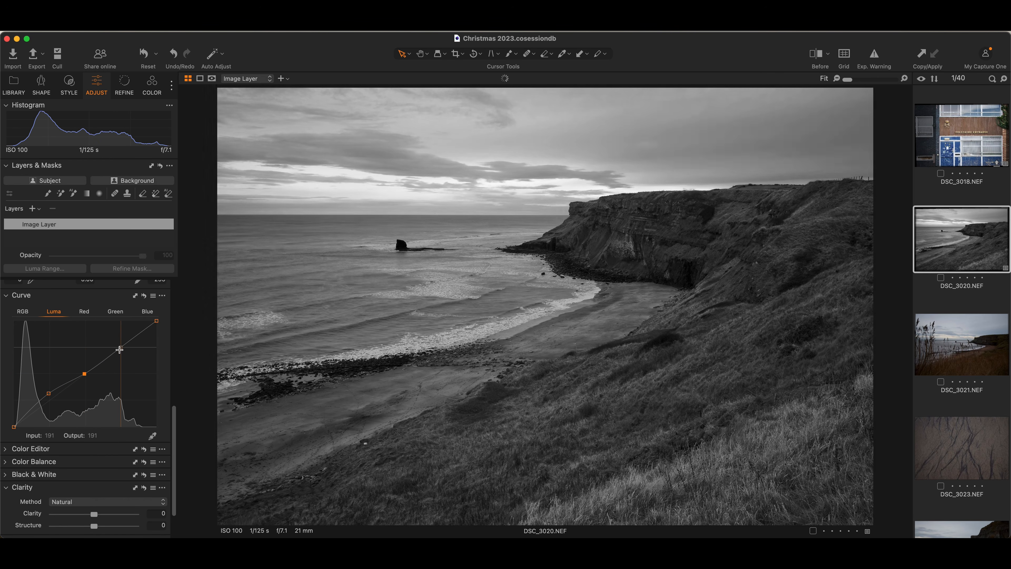
pyautogui.moveTo(121, 347); pyautogui.dragTo(129, 356)
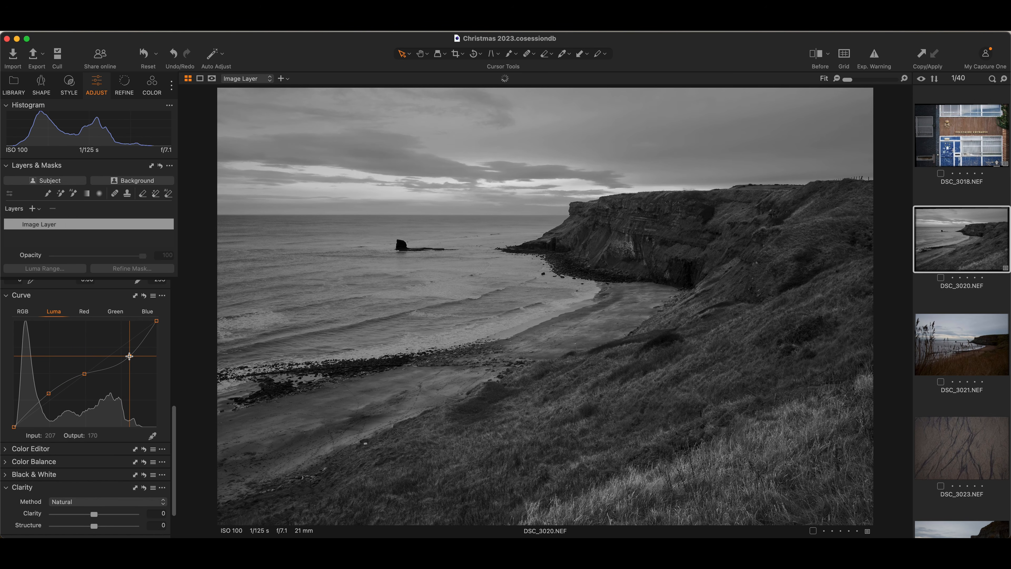
pyautogui.moveTo(129, 357); pyautogui.dragTo(116, 343)
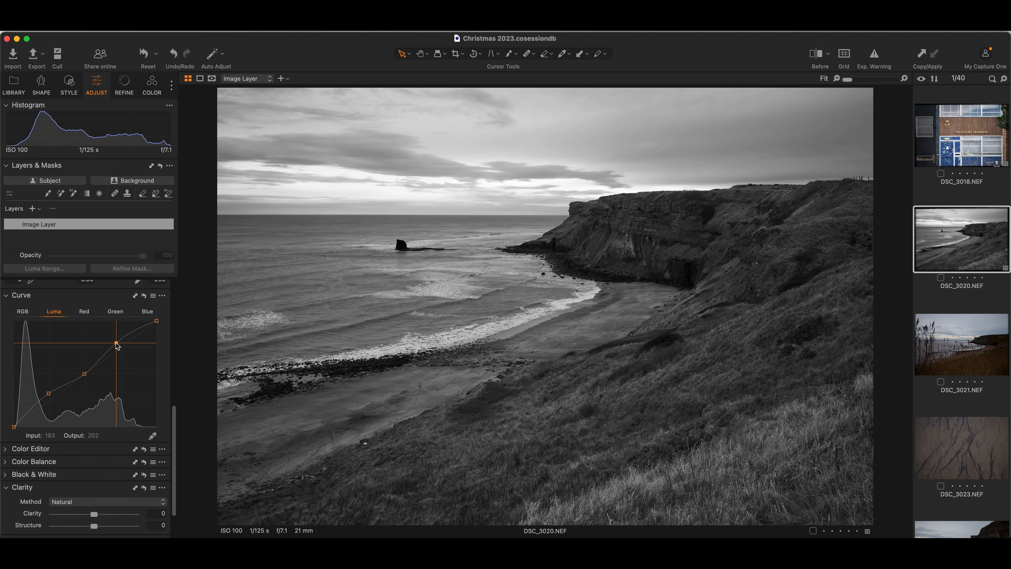
pyautogui.moveTo(115, 342); pyautogui.dragTo(118, 343)
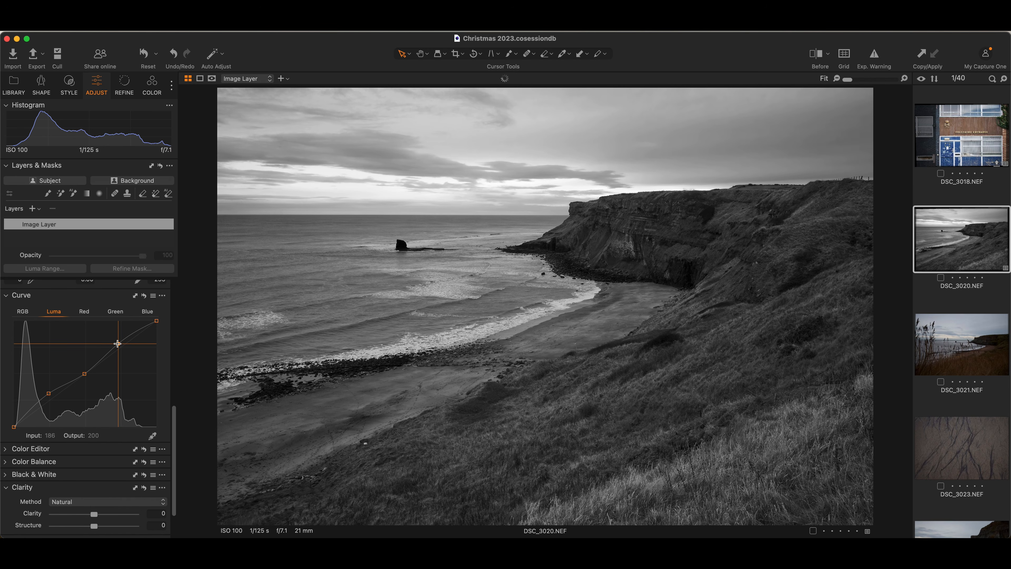
# Step: Lower the Luma curve's shadow point slightly to soften the shadow lift
pyautogui.scroll(-1, 120, 347)
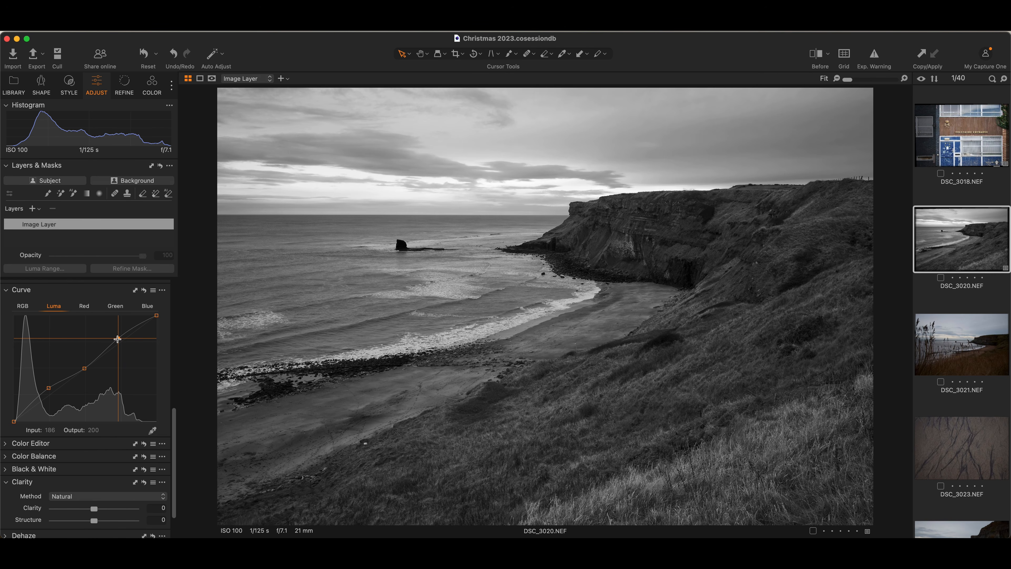
pyautogui.click(118, 339)
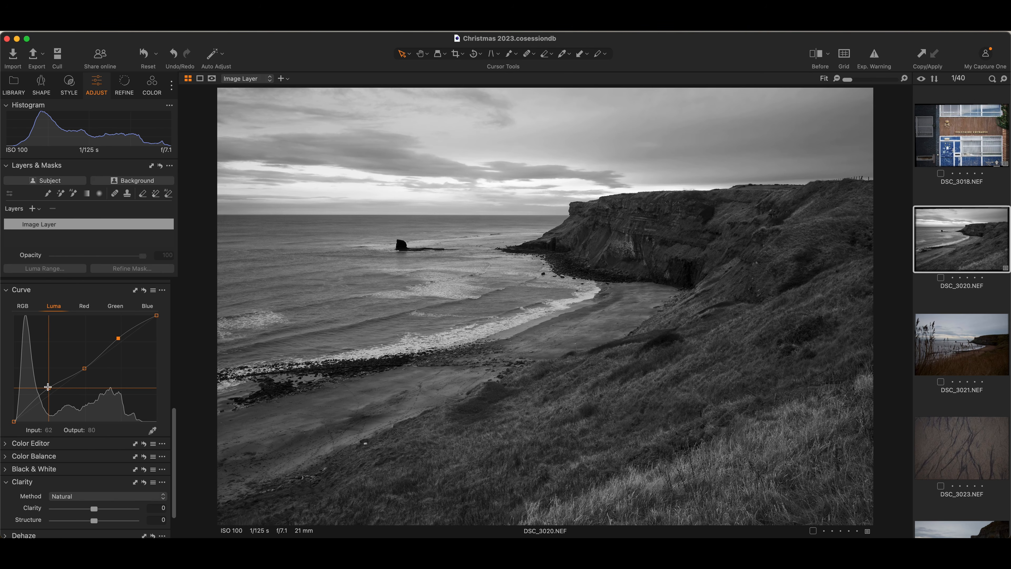
pyautogui.moveTo(49, 388); pyautogui.dragTo(52, 392)
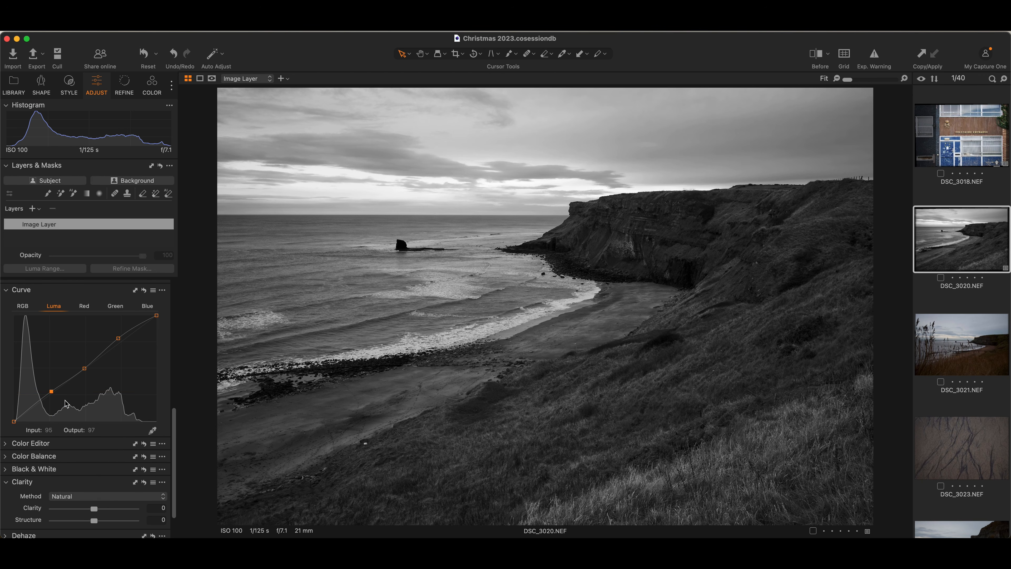
# Step: Set the Clarity amount to 50 and the Structure amount to 29 on the Image Layer
pyautogui.scroll(-3, 66, 402)
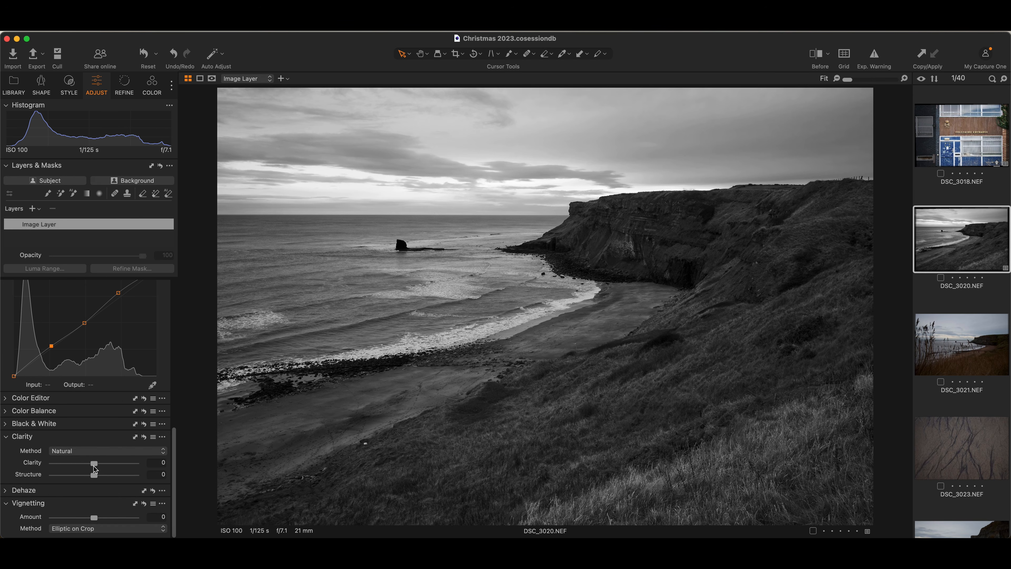
pyautogui.moveTo(94, 464); pyautogui.dragTo(116, 465)
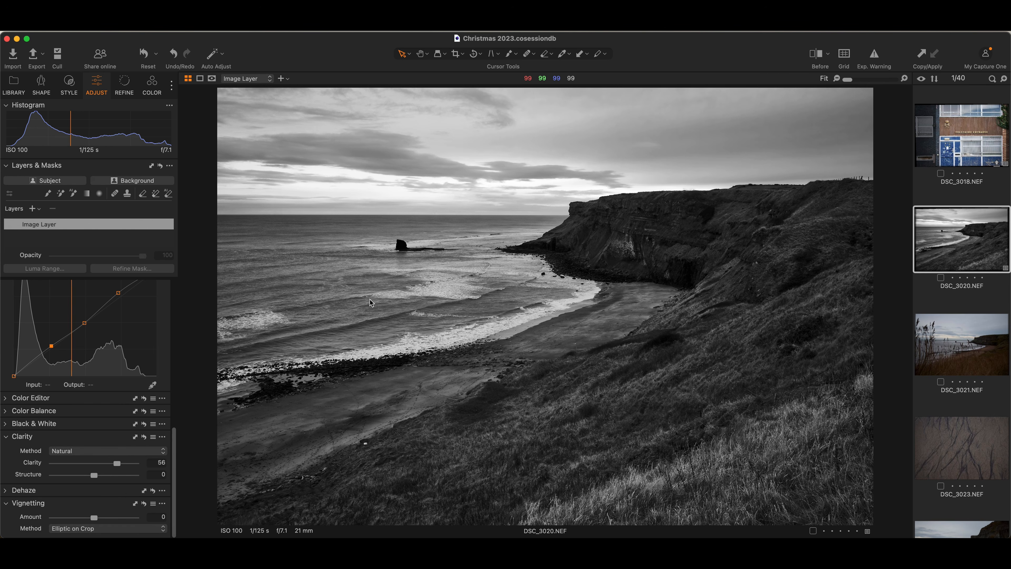
pyautogui.doubleClick(117, 464)
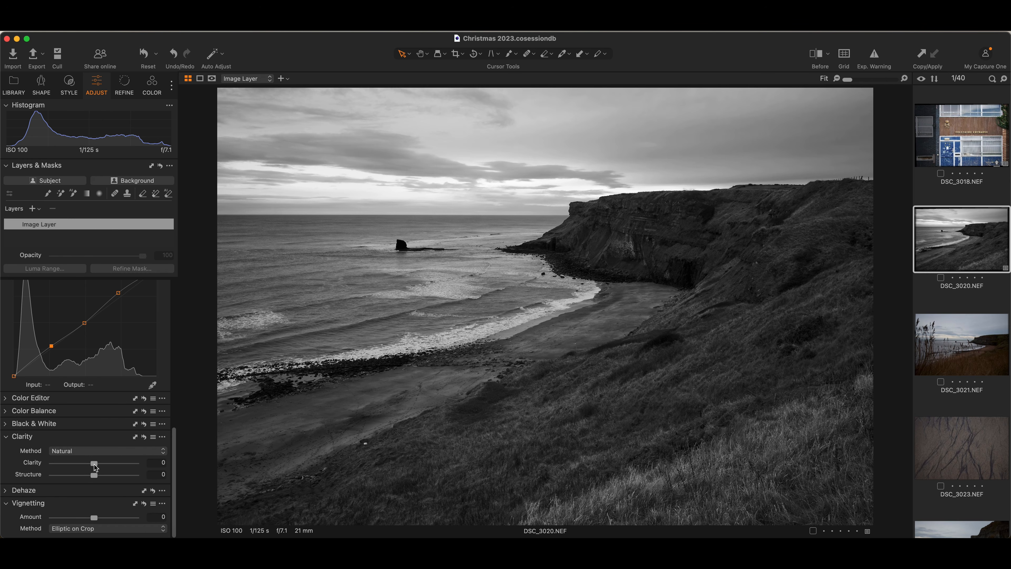
pyautogui.moveTo(95, 466); pyautogui.dragTo(113, 467)
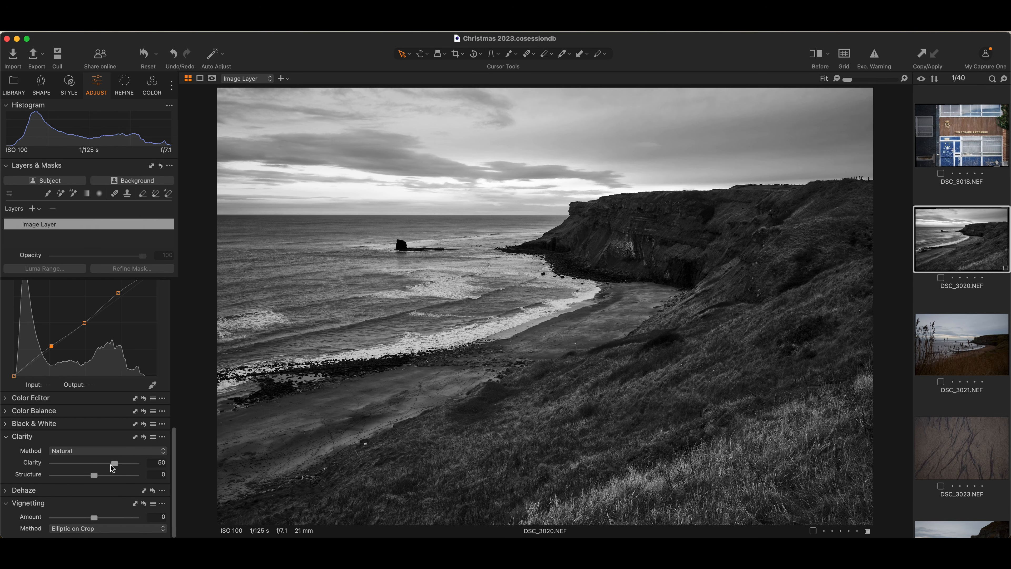
pyautogui.moveTo(93, 475); pyautogui.dragTo(104, 478)
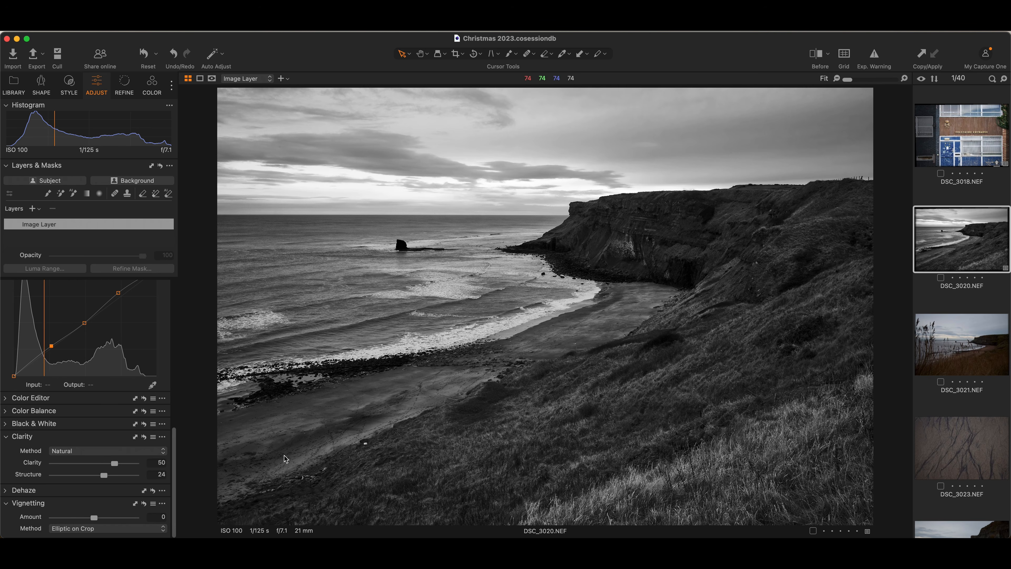
pyautogui.moveTo(103, 476); pyautogui.dragTo(105, 476)
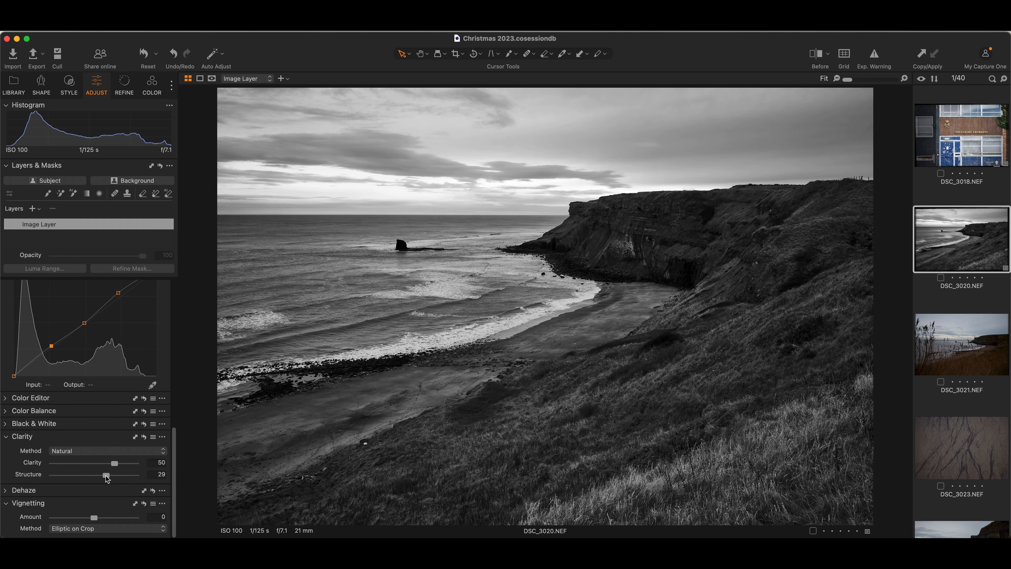